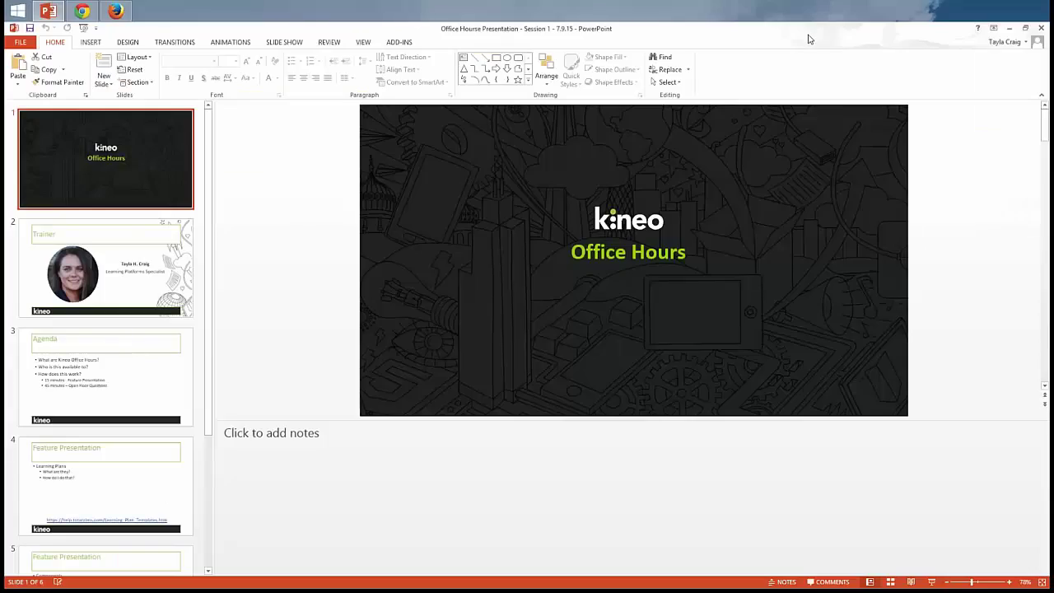
Step: Close the slides and bring up the learner's Learning Plans list, with one plan awaiting approval
left_click(1041, 28)
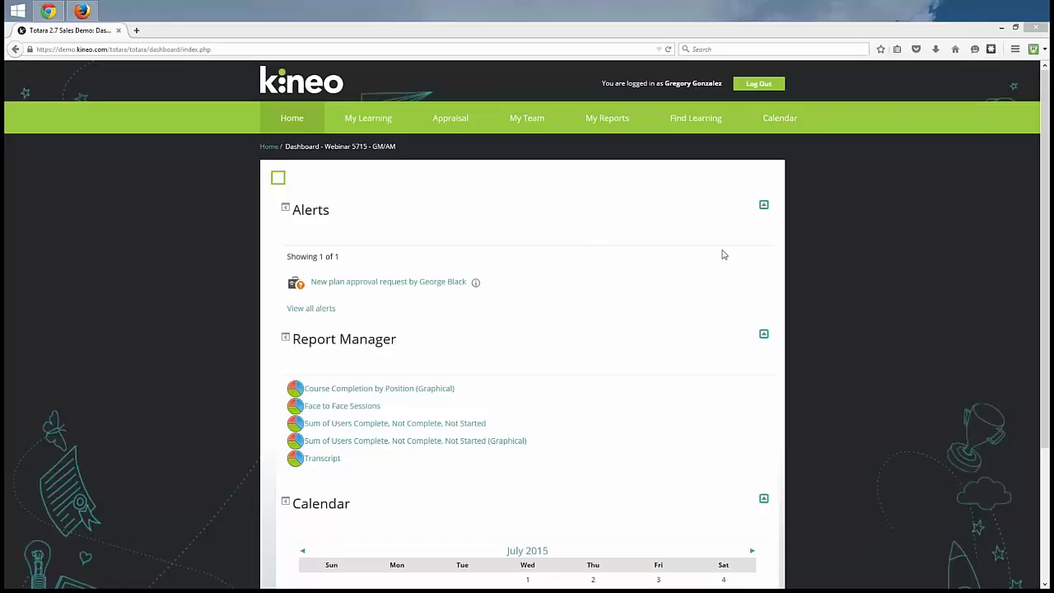
left_click(82, 11)
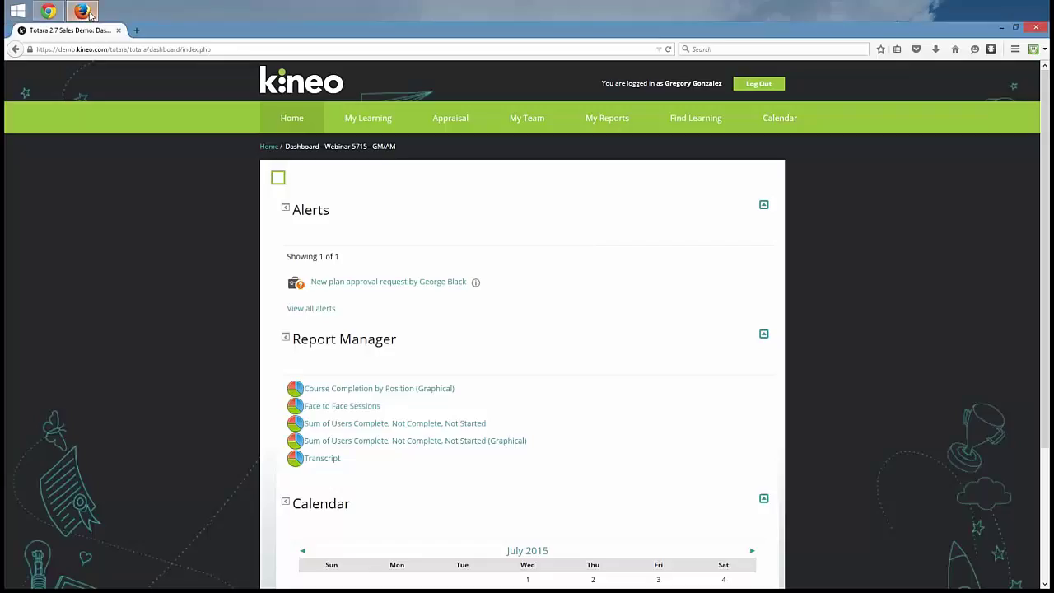
left_click(40, 10)
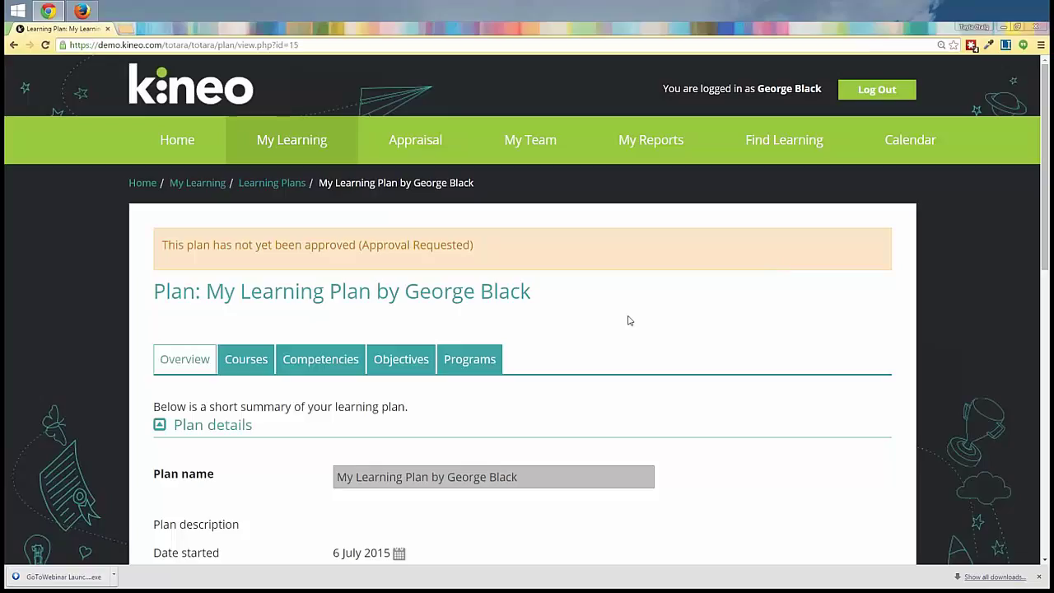
scroll(629, 321, "down", 2)
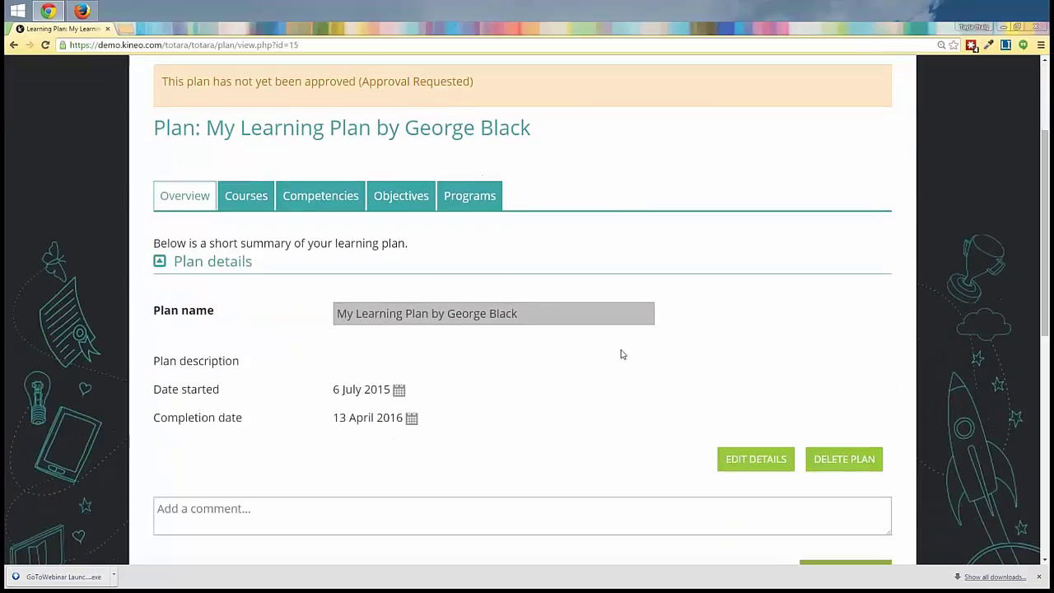
scroll(590, 206, "up", 2)
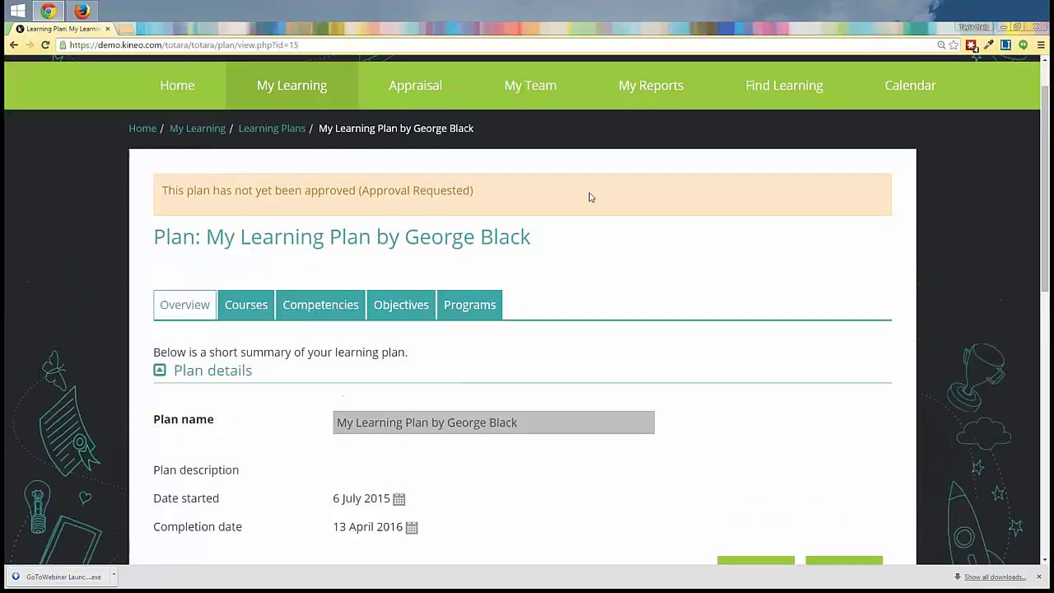
Step: Go to My Learning > Learning Plans as the learner
mouse_move(285, 97)
left_click(262, 159)
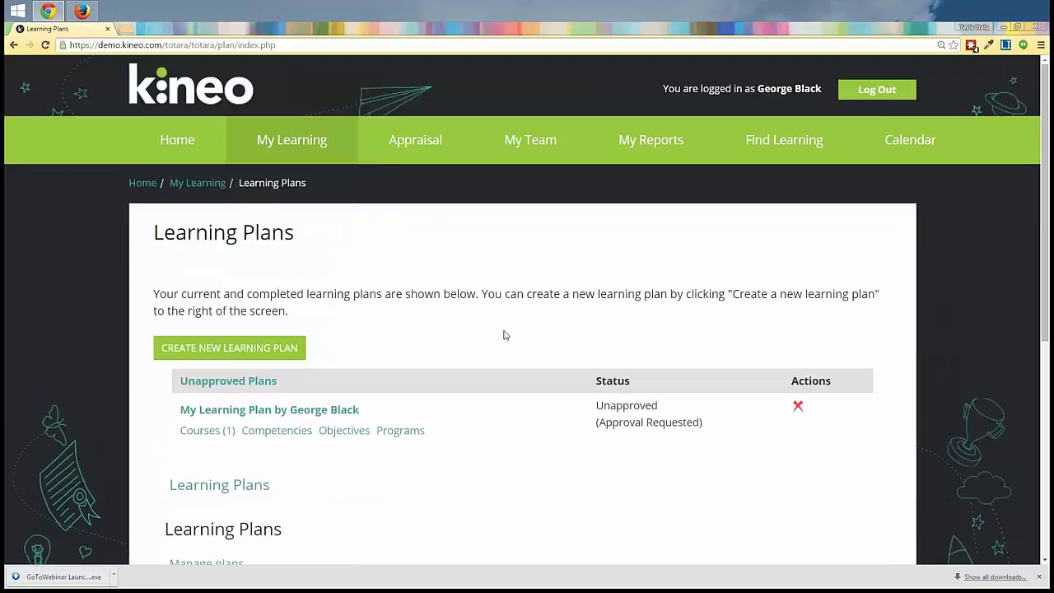
scroll(505, 334, "down", 1)
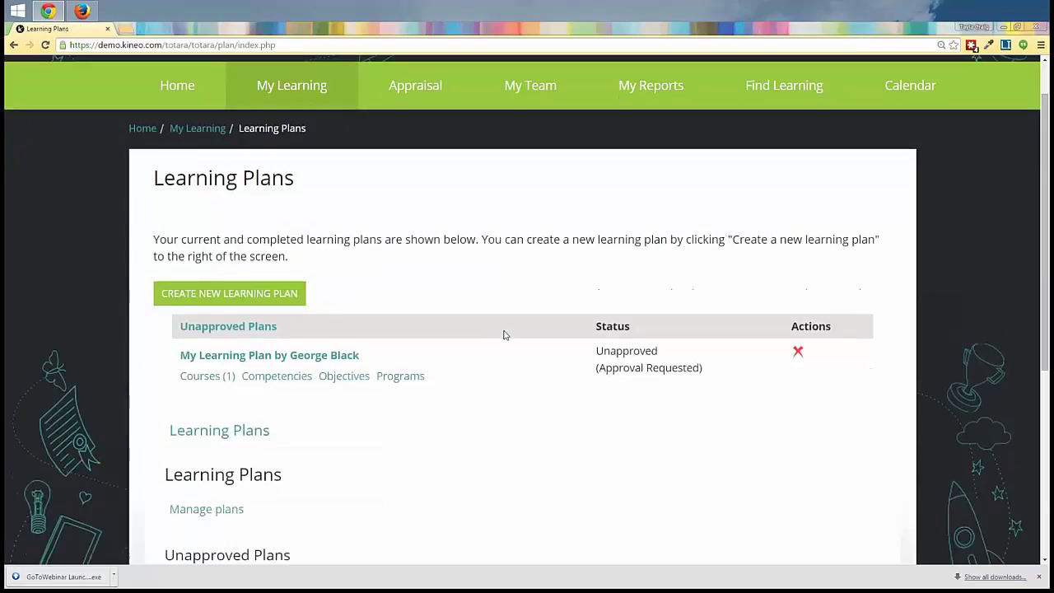
scroll(504, 334, "down", 1)
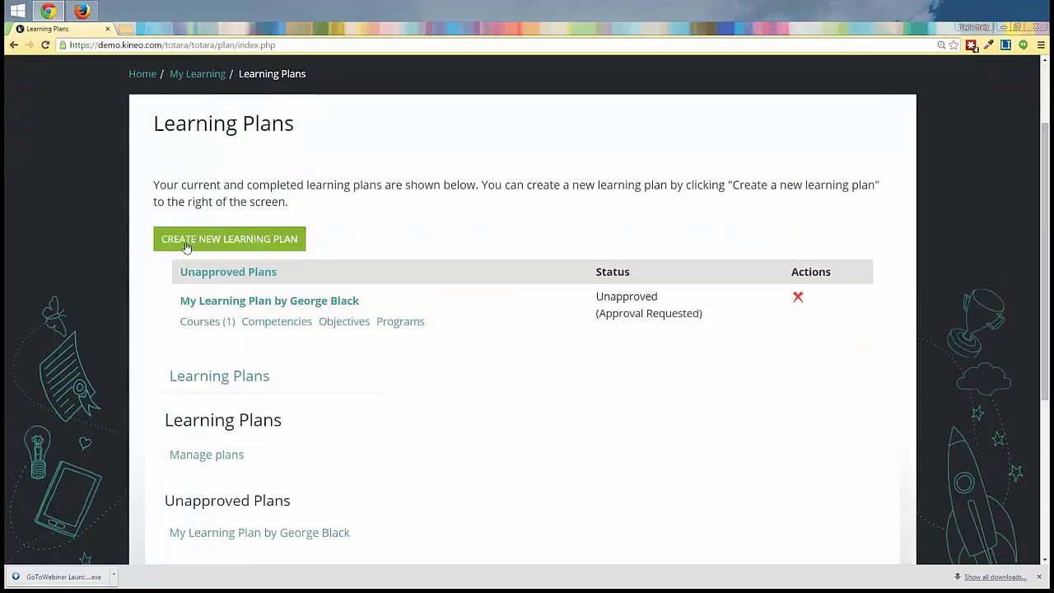
Step: Start a new plan from the Learning Plan template, named Learning Plan, 9 July 2015 to 13 April 2016
left_click(260, 246)
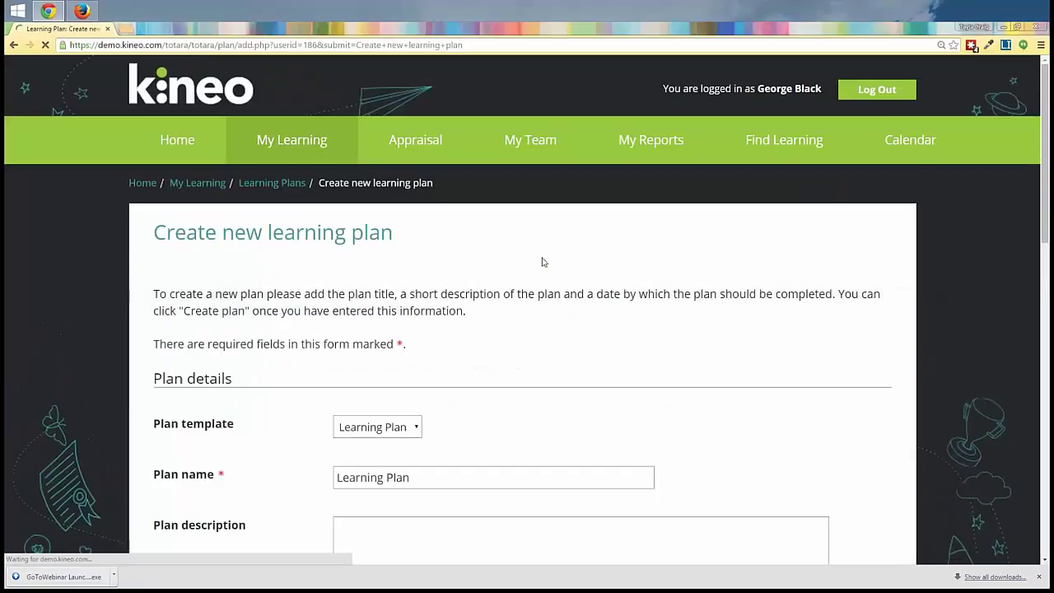
scroll(542, 262, "down", 3)
left_click(387, 100)
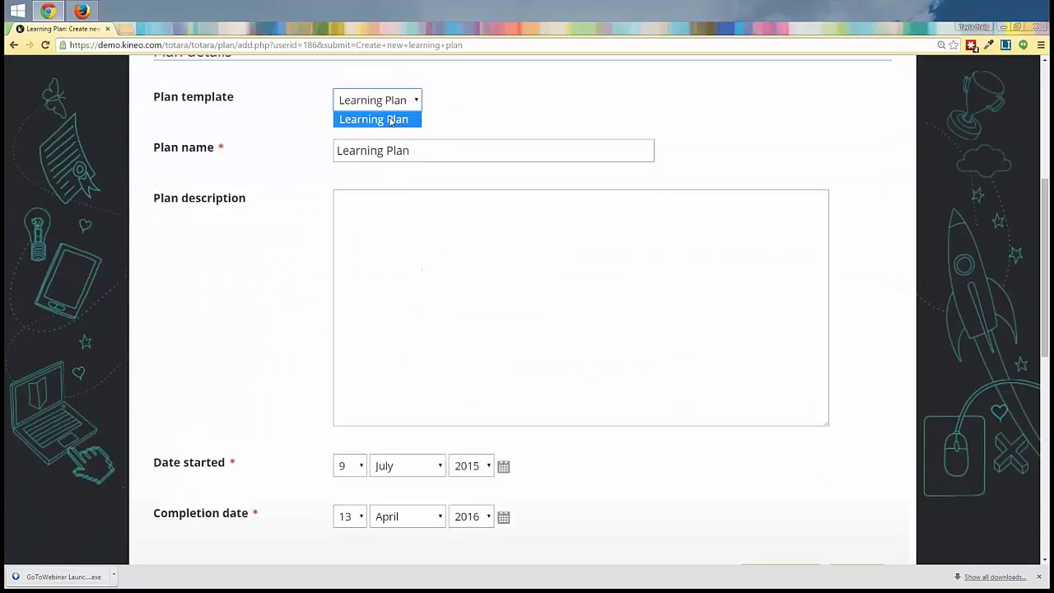
left_click(468, 147)
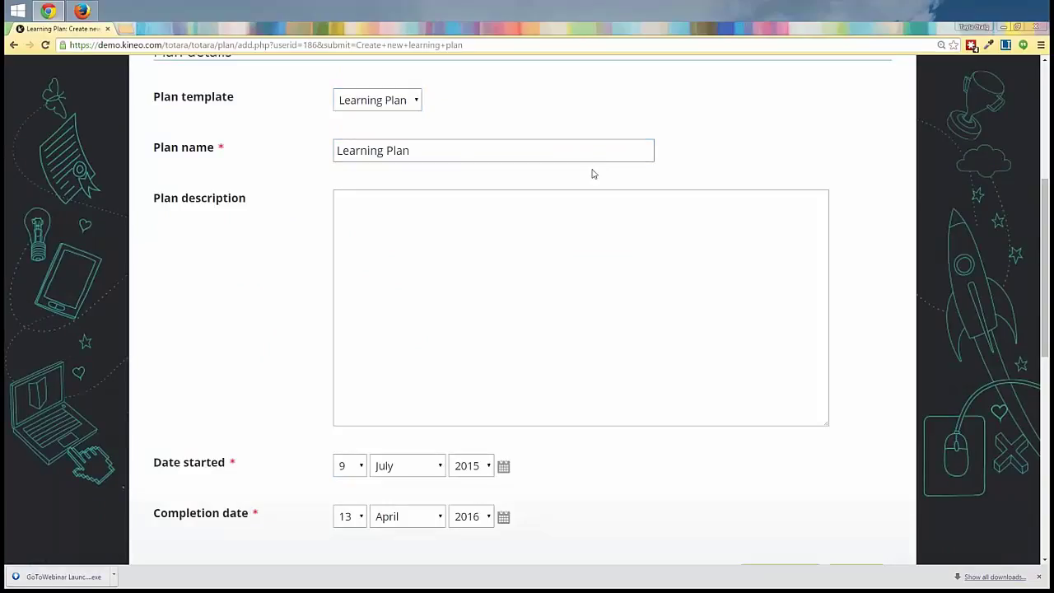
scroll(592, 174, "down", 1)
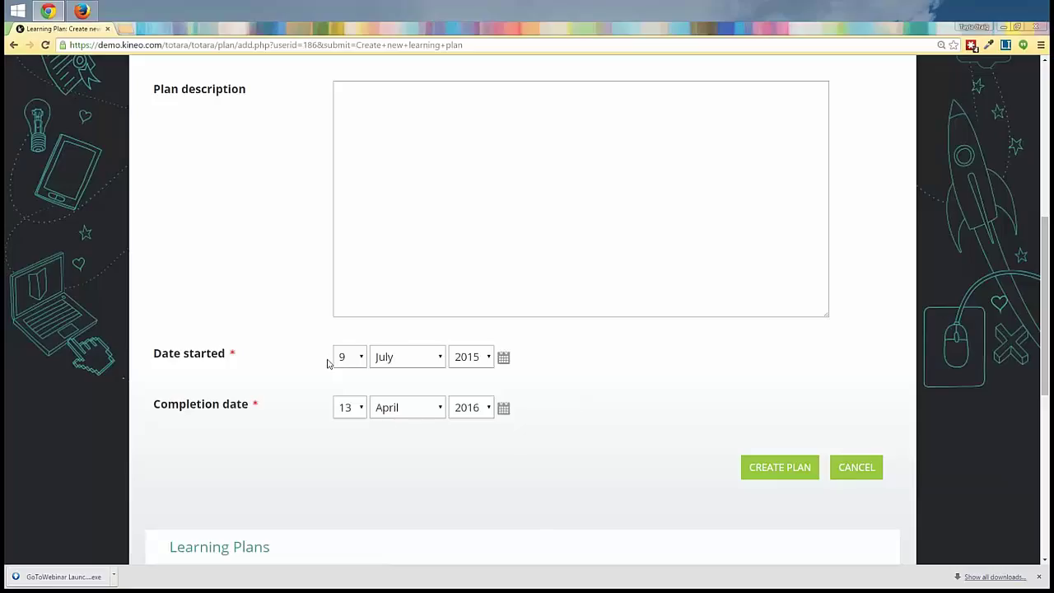
Step: Create the plan and review its overview, running 9 July 2015 to 13 April 2016, unapproved
left_click(798, 475)
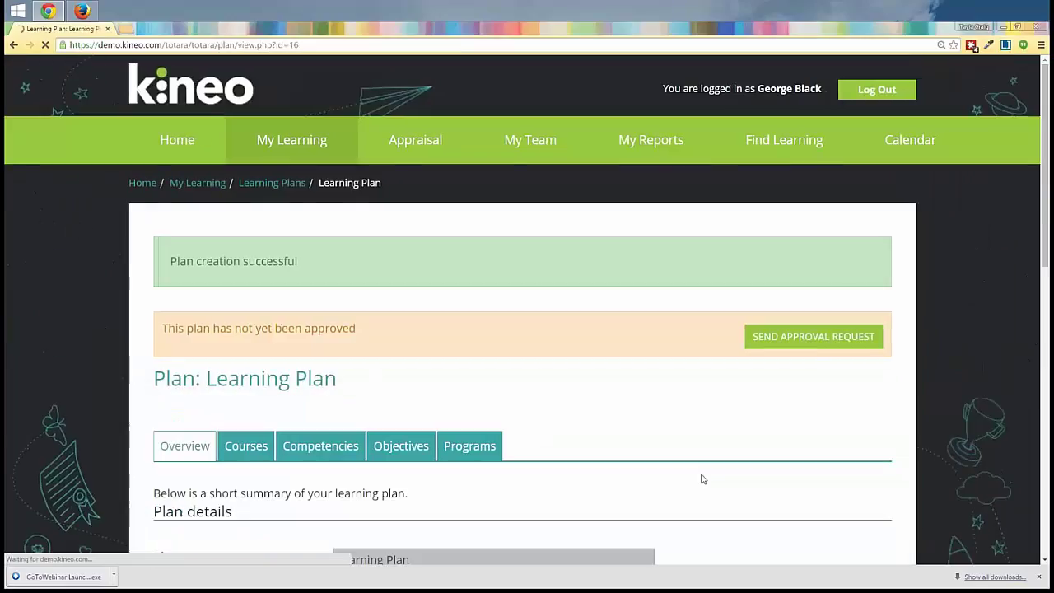
scroll(703, 486, "down", 2)
scroll(701, 474, "down", 1)
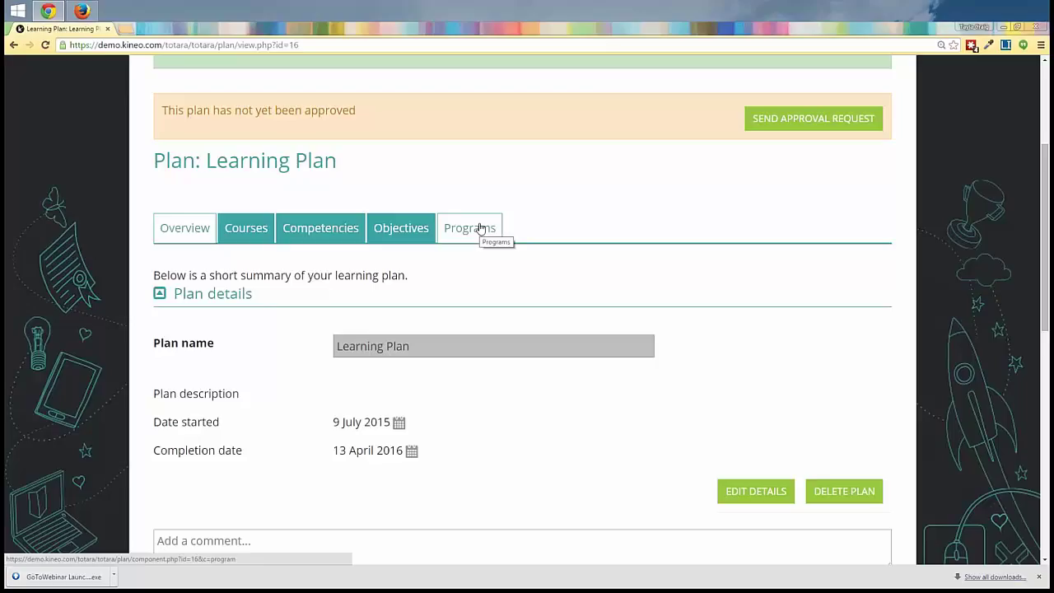
left_click(481, 231)
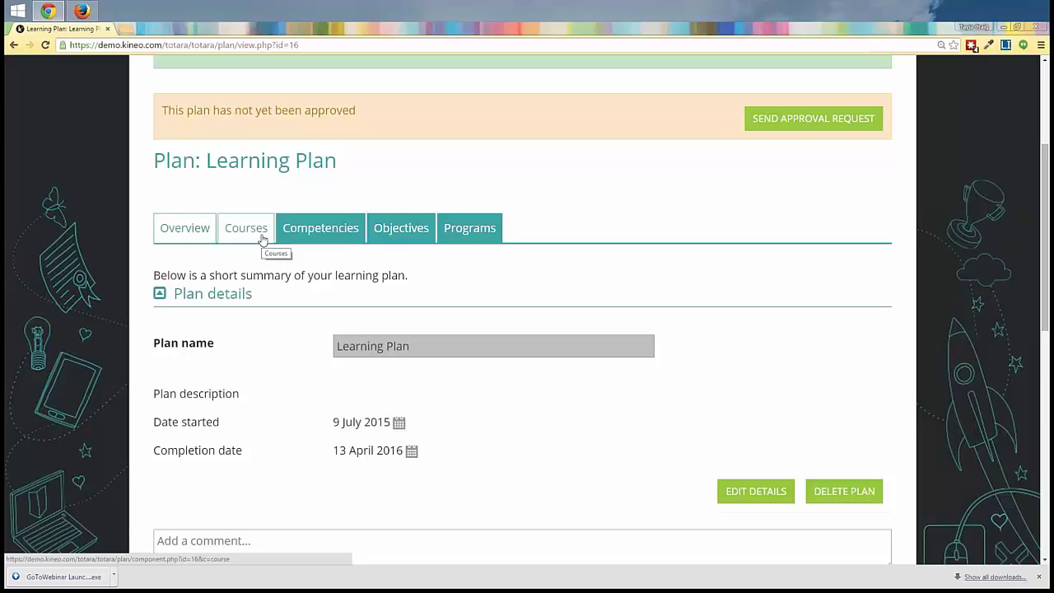
Step: Add the Health and Safety course from Kineo Webinar Series to the plan's courses
left_click(262, 238)
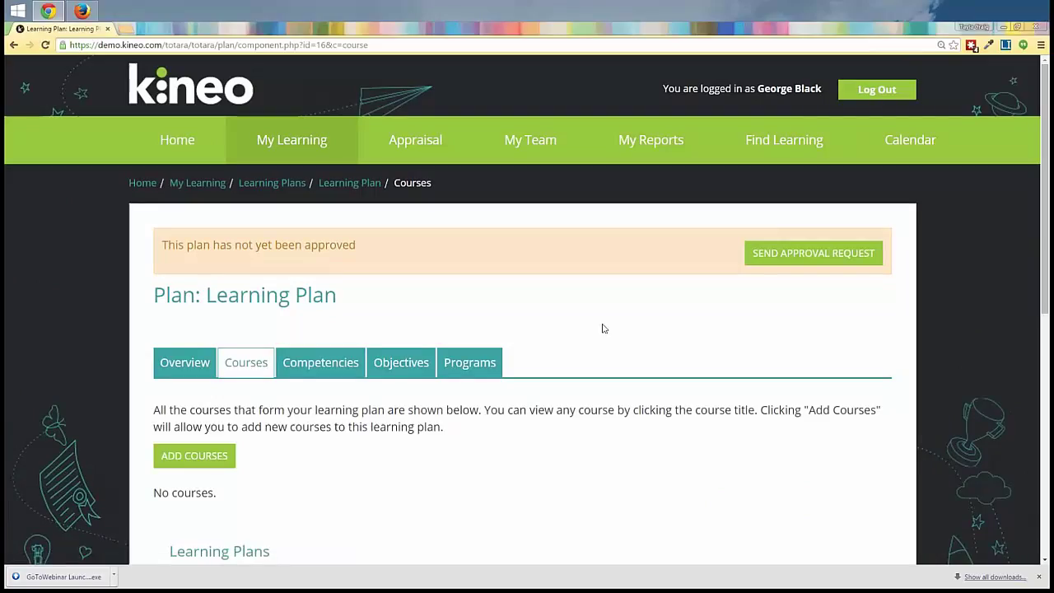
scroll(595, 327, "down", 3)
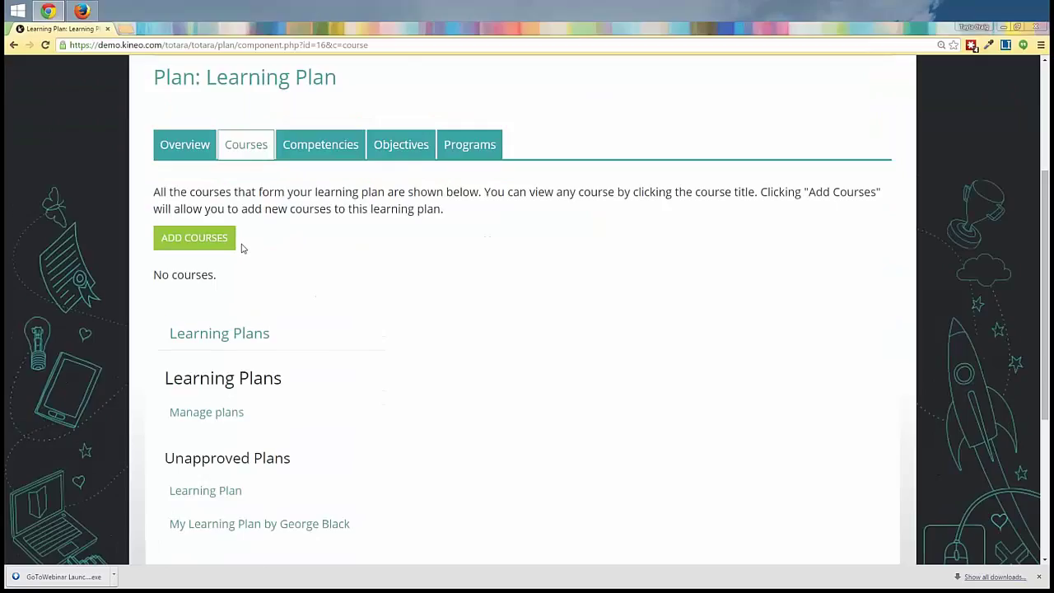
scroll(243, 248, "down", 1)
left_click(222, 184)
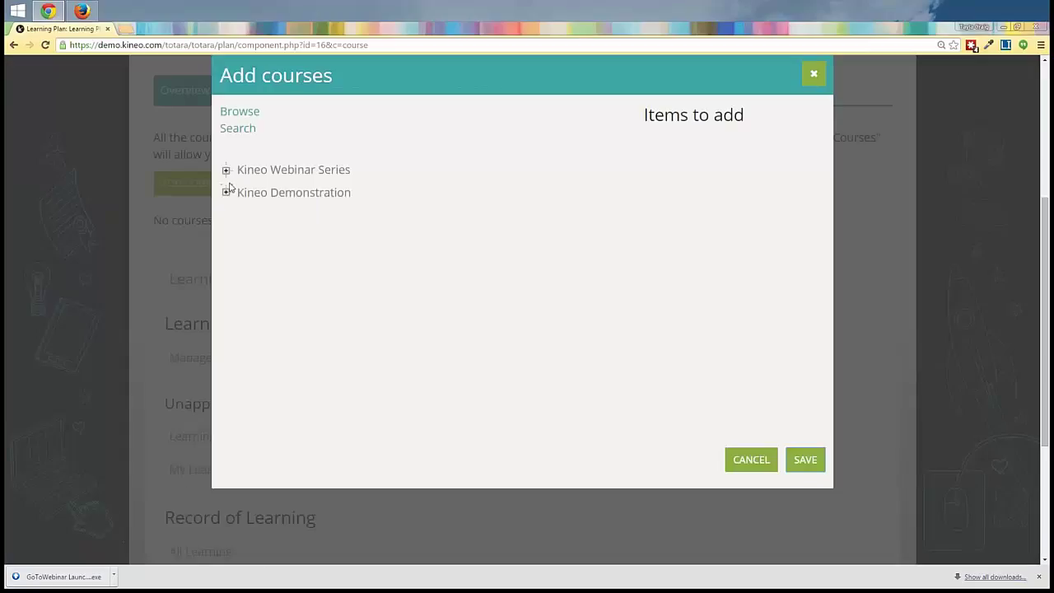
left_click(227, 171)
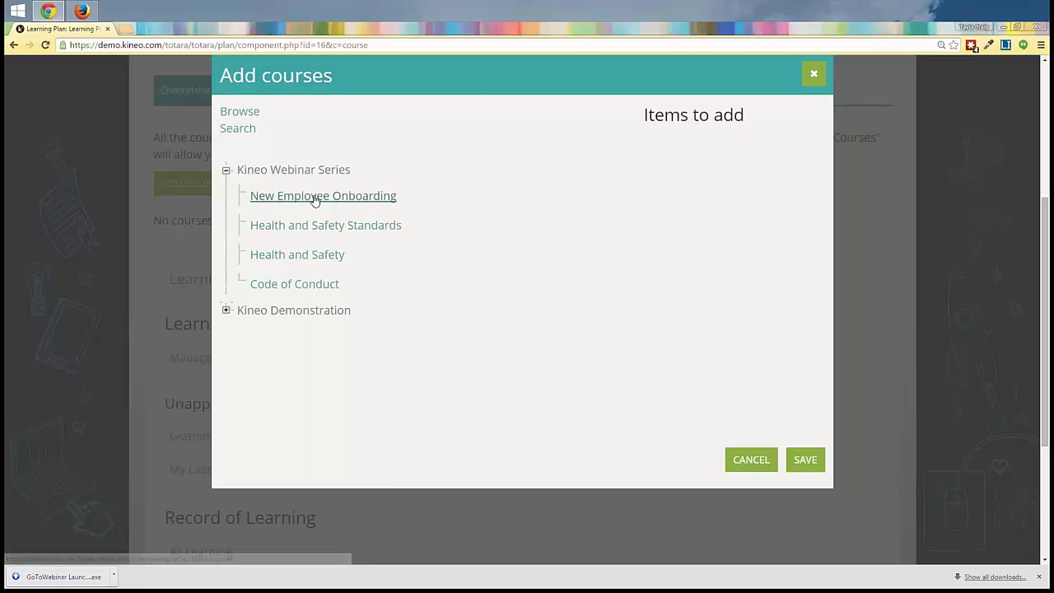
left_click(281, 257)
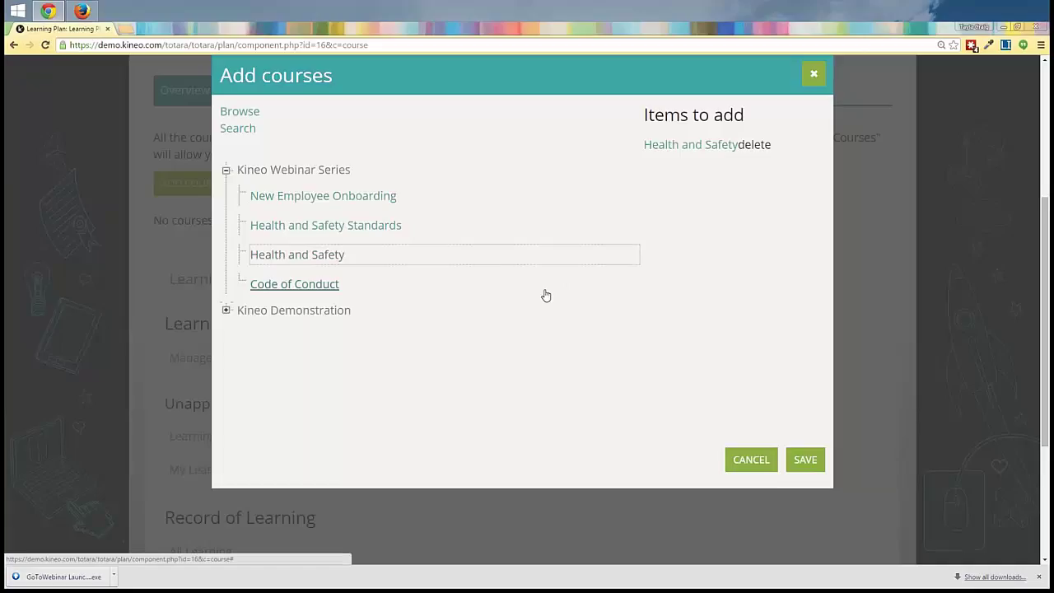
left_click(801, 468)
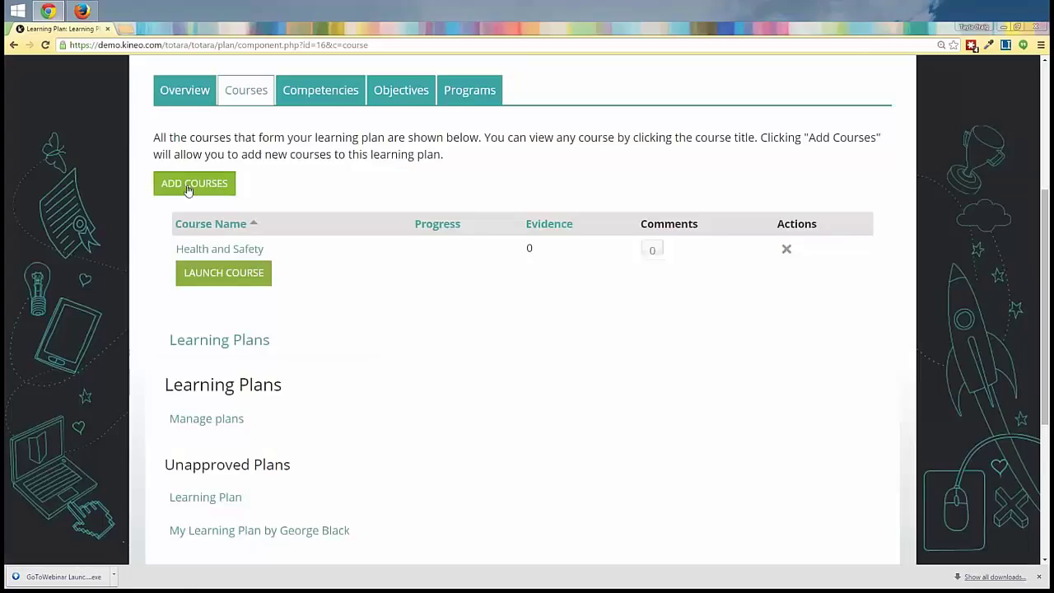
Step: Send the Learning Plan to the manager for approval
scroll(292, 201, "down", 1)
scroll(292, 201, "up", 3)
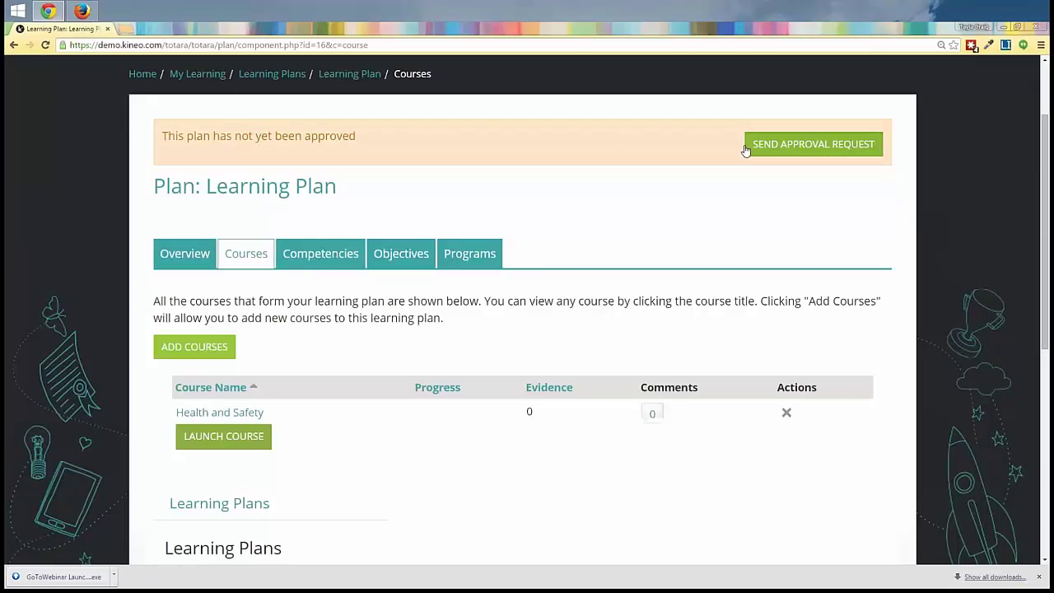
left_click(796, 152)
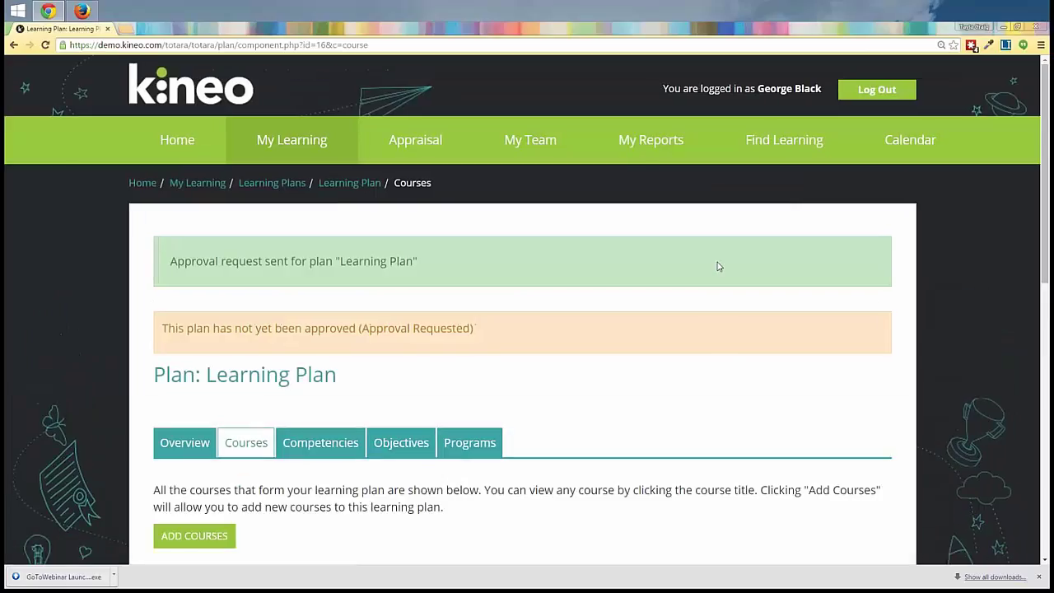
scroll(718, 262, "down", 1)
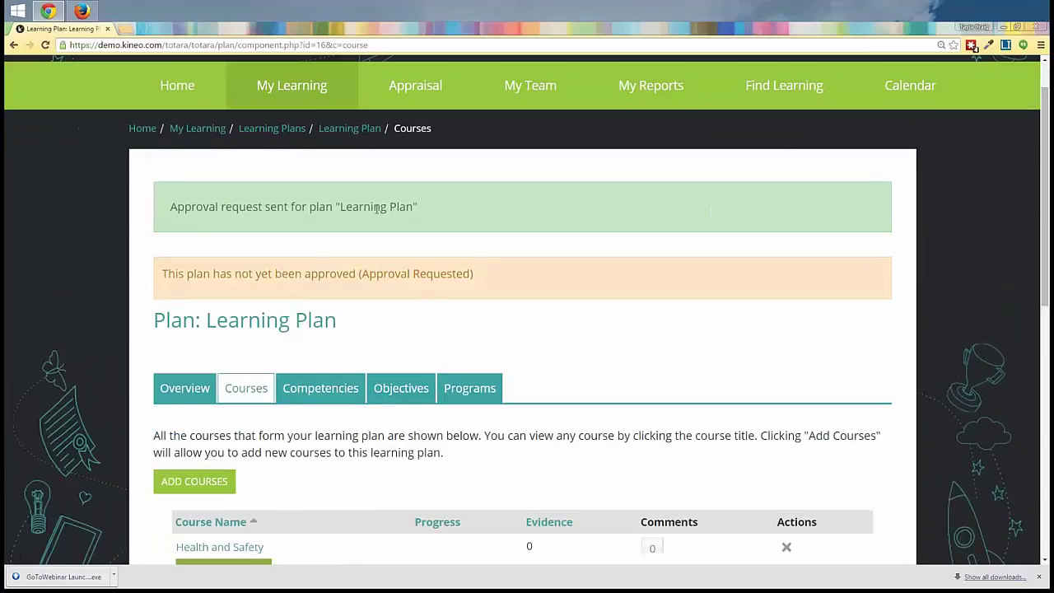
Step: Return to Learning Plans, now listing two unapproved plans with Approval Requested
scroll(683, 297, "down", 2)
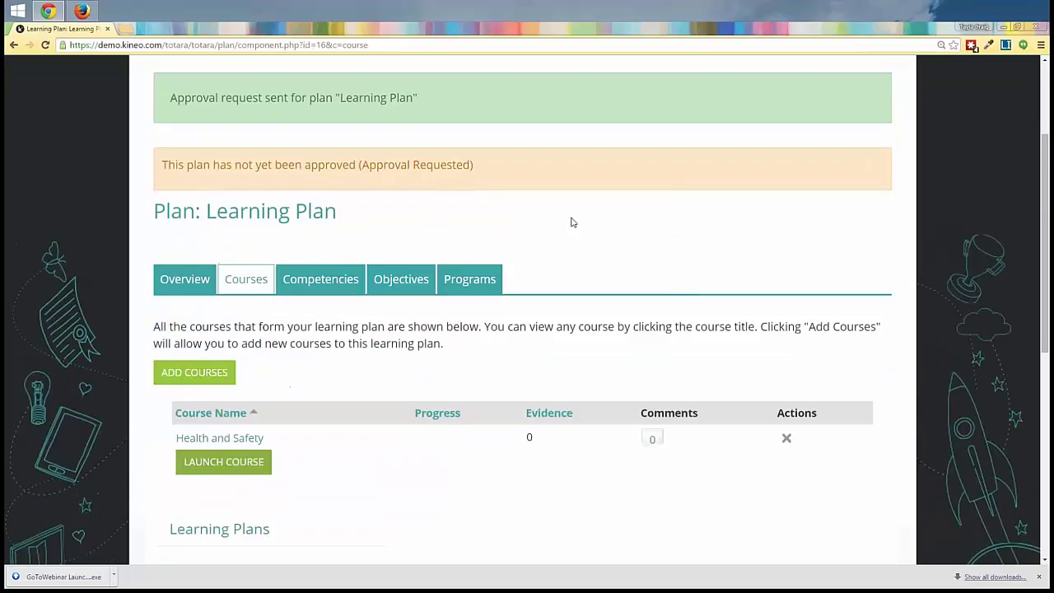
scroll(572, 222, "up", 2)
mouse_move(292, 91)
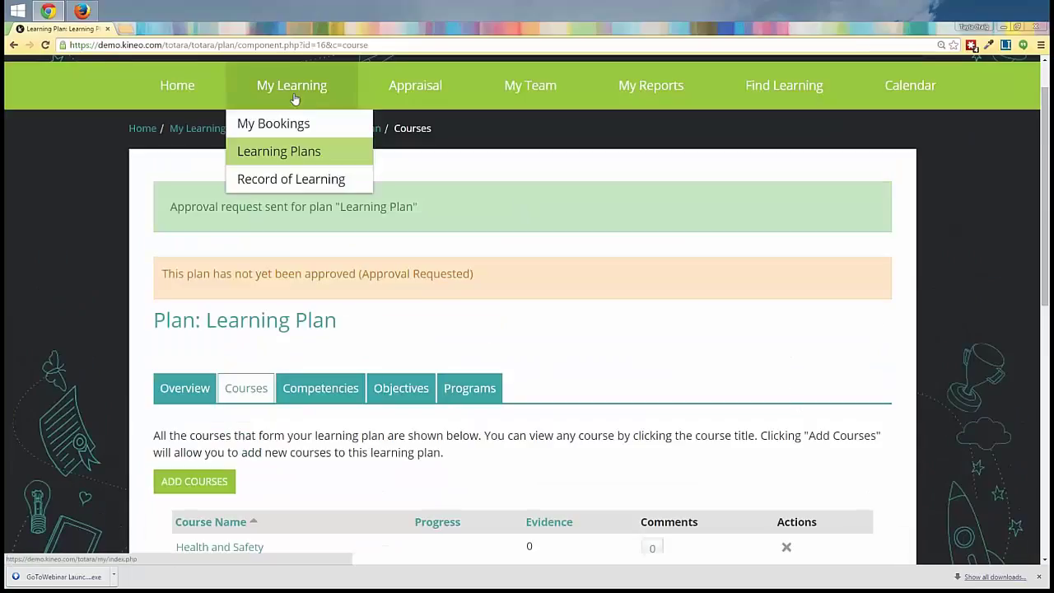
left_click(286, 157)
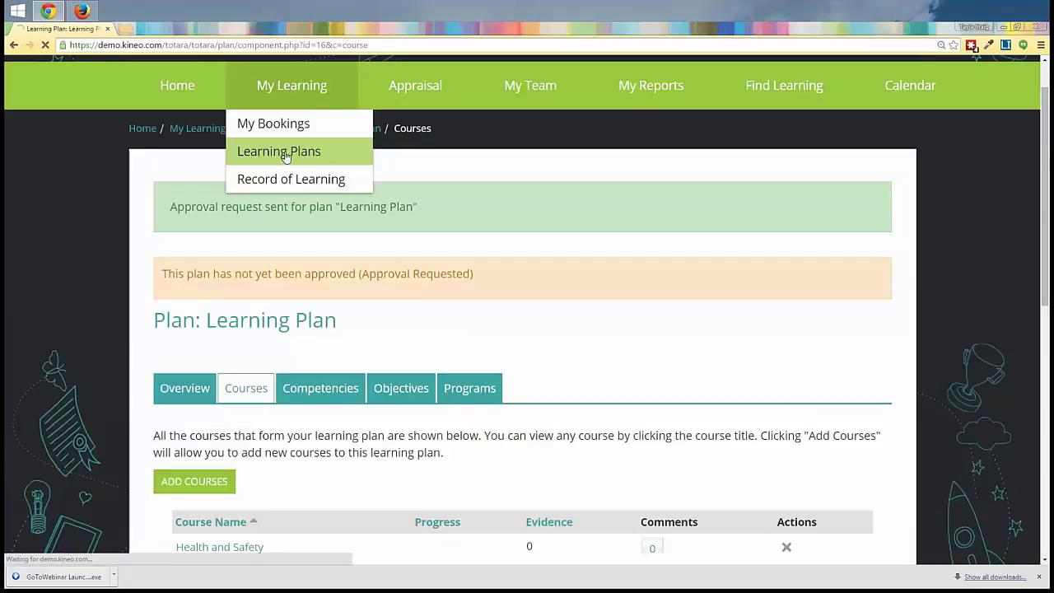
scroll(564, 346, "down", 2)
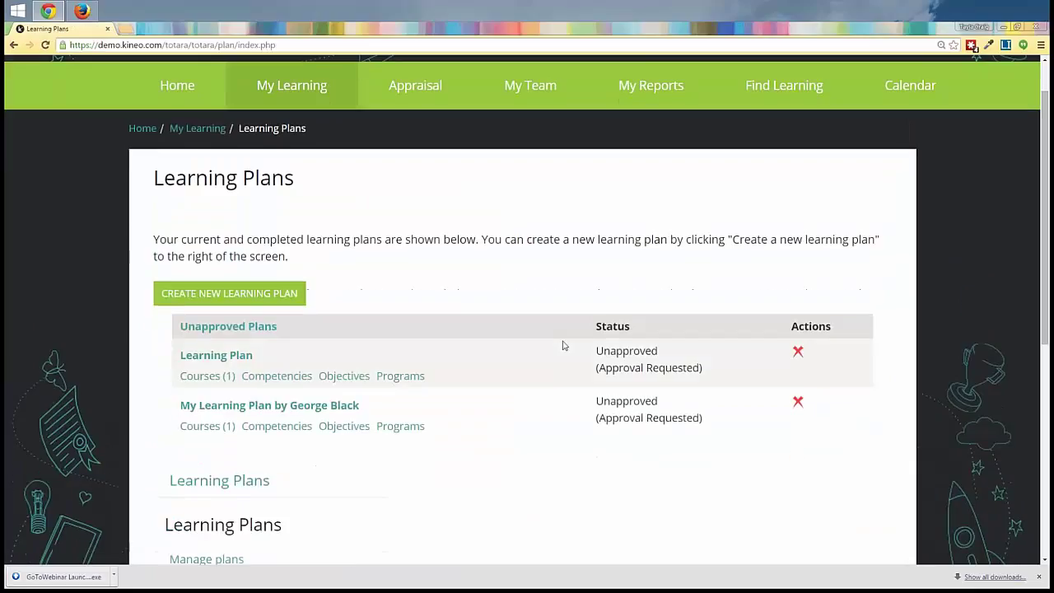
scroll(563, 346, "down", 1)
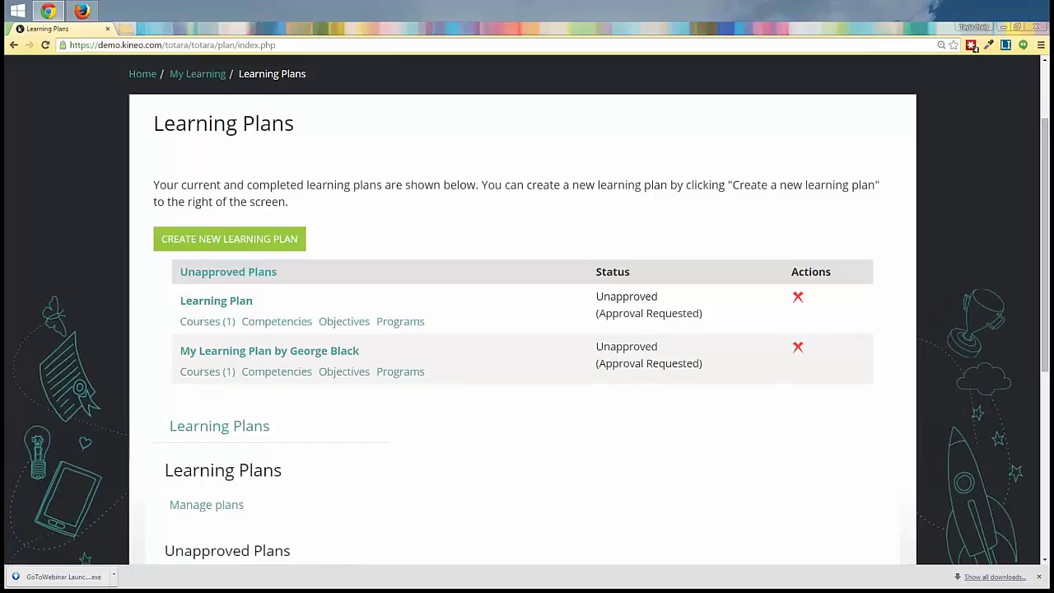
Step: As the manager, refresh the dashboard and open the 'New plan approval request' alert
left_click(83, 11)
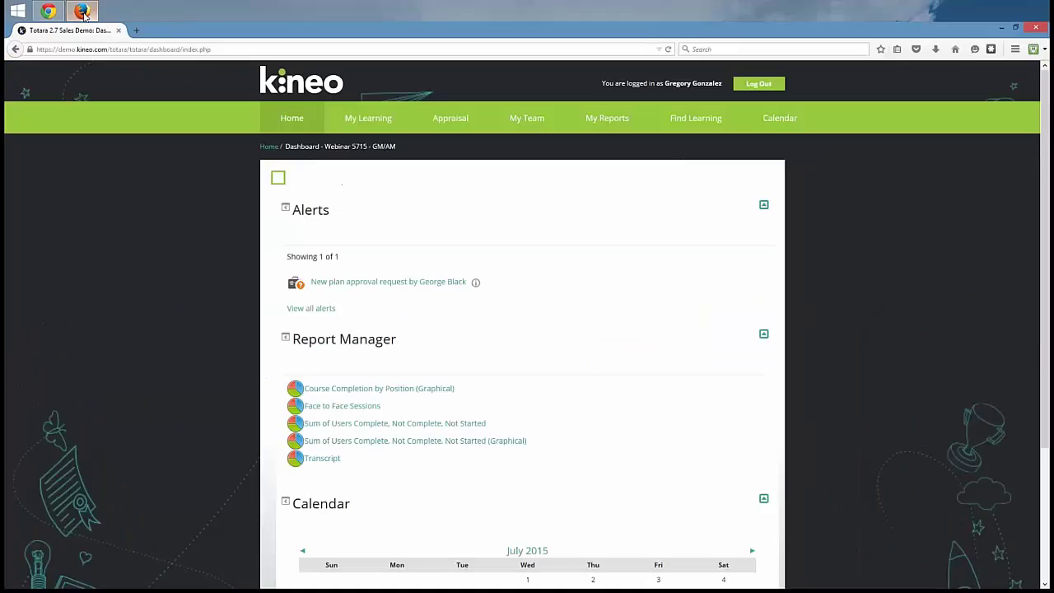
left_click(669, 50)
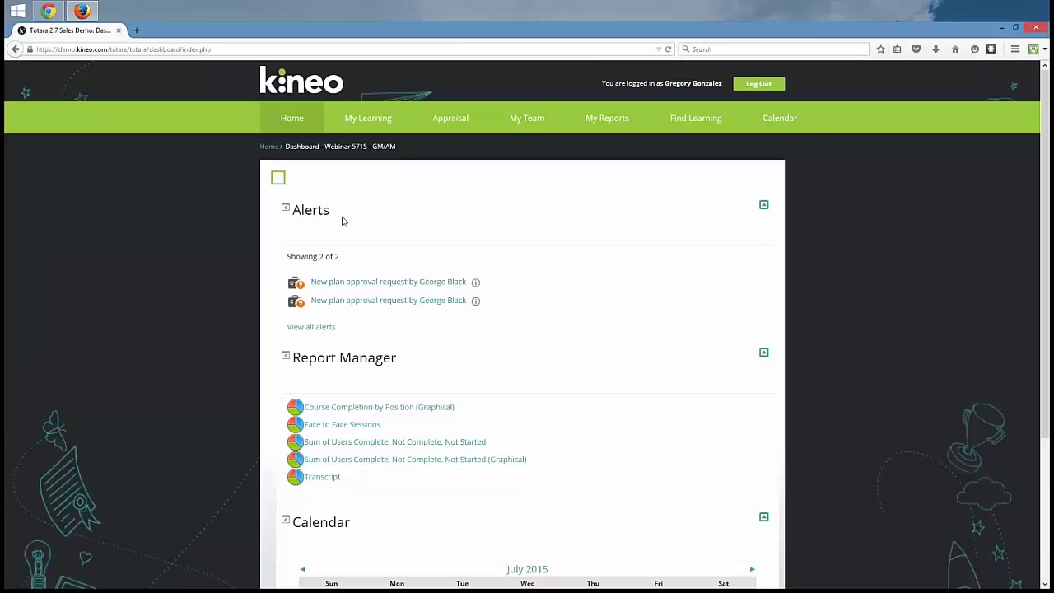
left_click(393, 286)
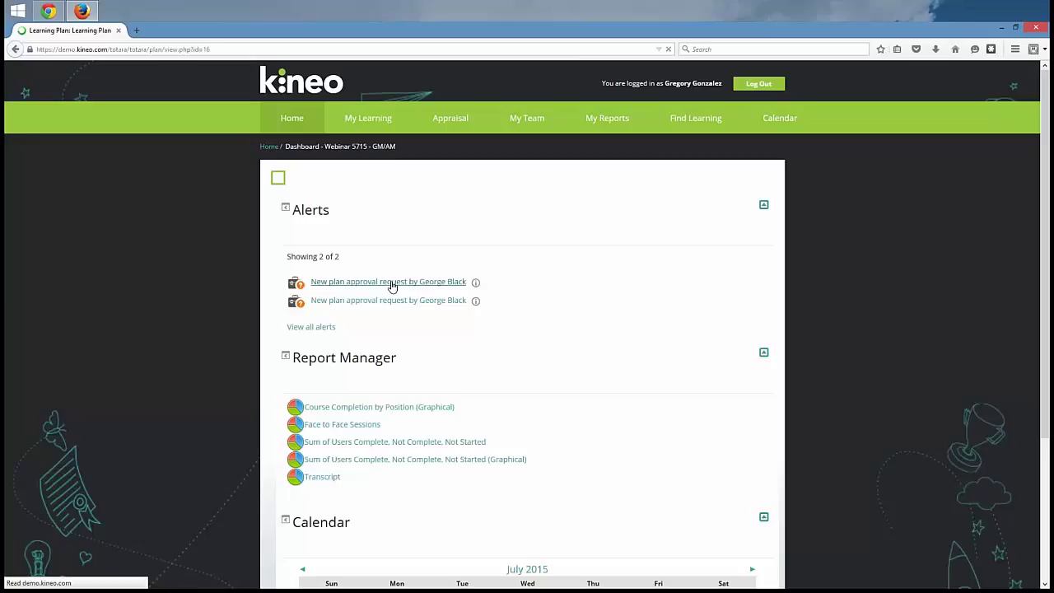
Step: Approve the learner's 'Learning Plan' from the approval request page
scroll(396, 206, "down", 1)
left_click(396, 165)
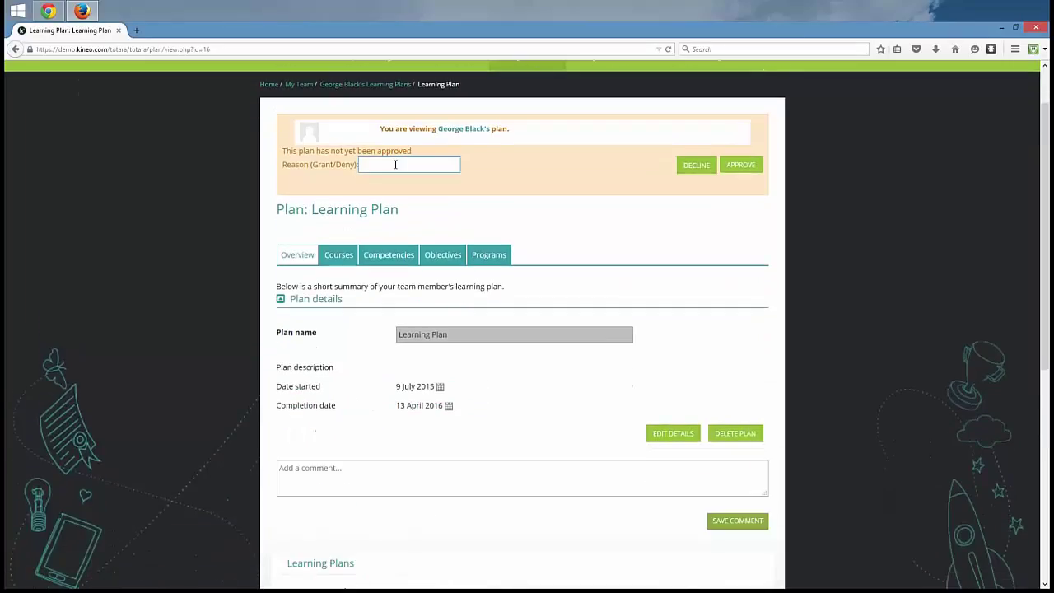
left_click(741, 165)
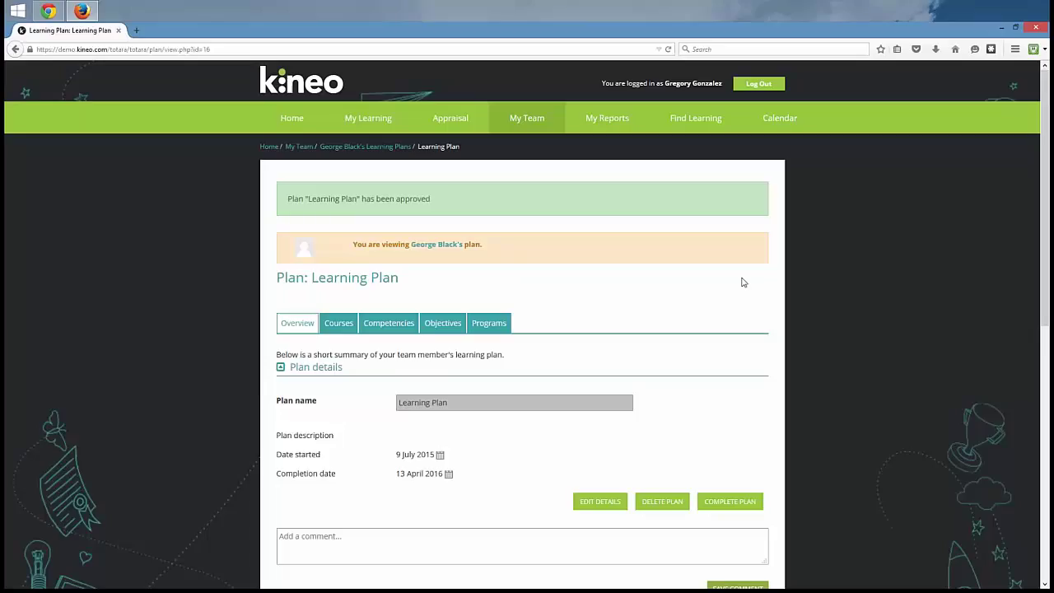
Step: Log out as manager and log in with the administrator's username and password
left_click(757, 87)
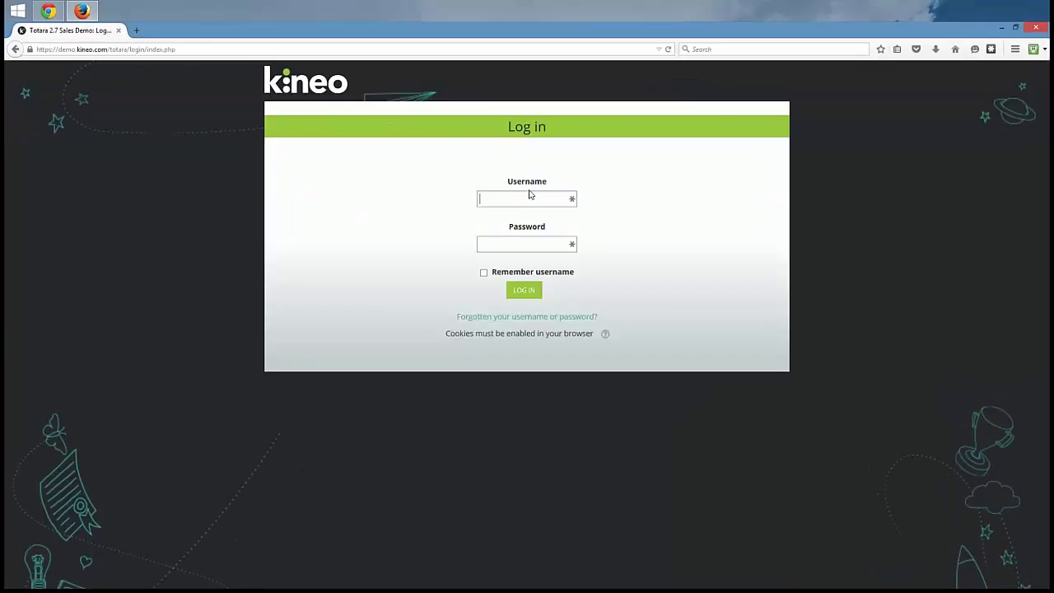
left_click(532, 198)
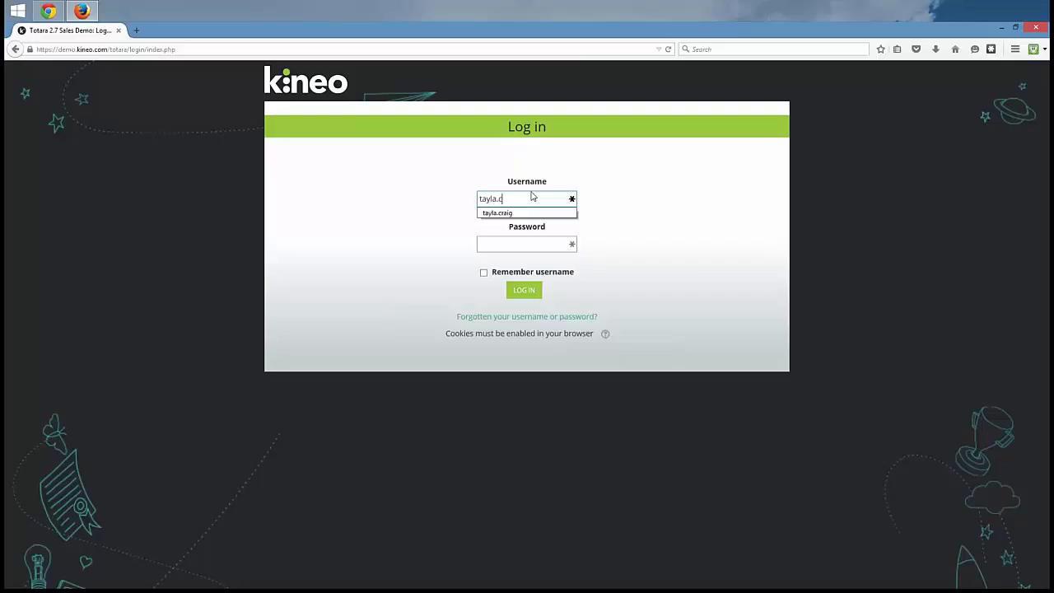
key("Tab")
type("**********")
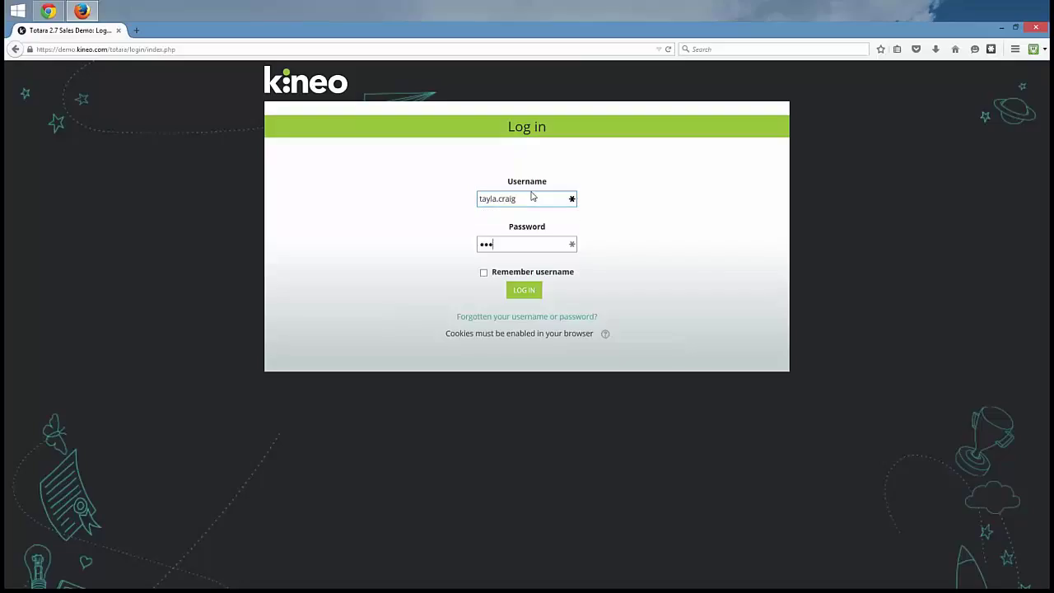
key("Return")
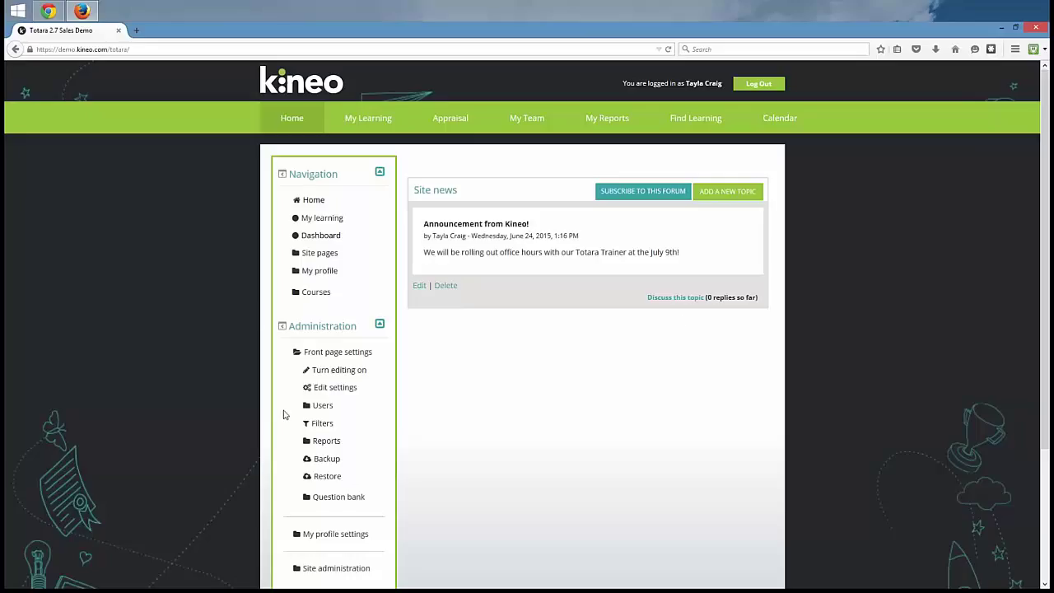
Step: Go to Site administration > Learning Plans > Manage templates to see the default template
scroll(284, 414, "down", 3)
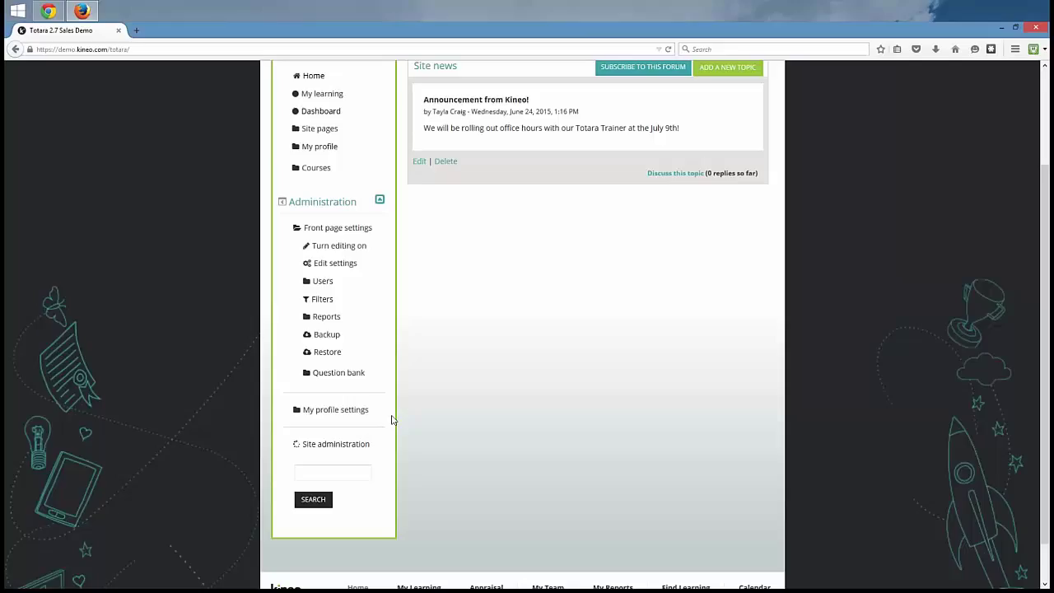
scroll(392, 421, "down", 4)
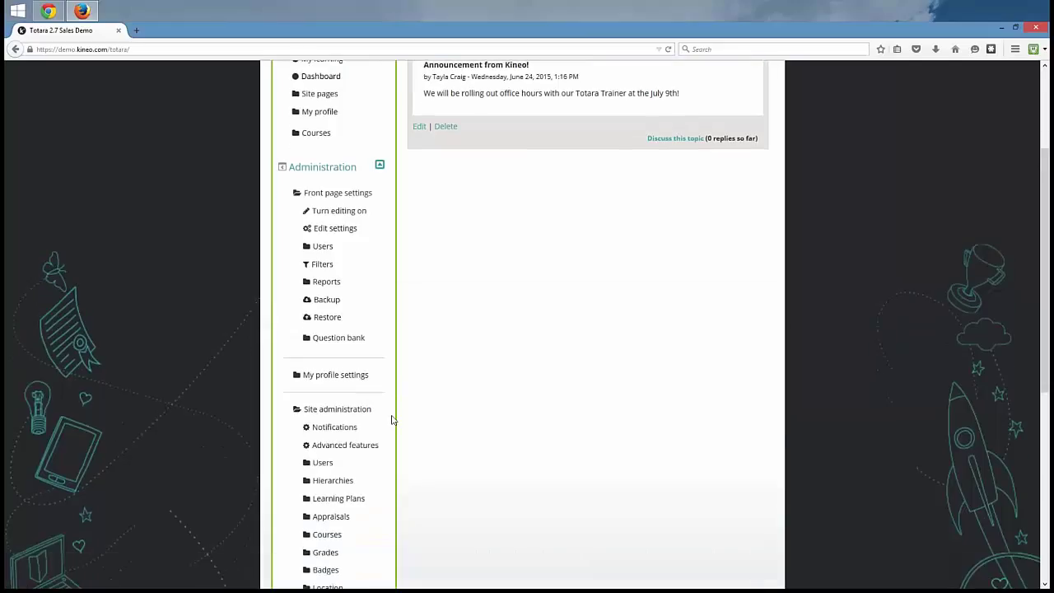
scroll(407, 334, "down", 2)
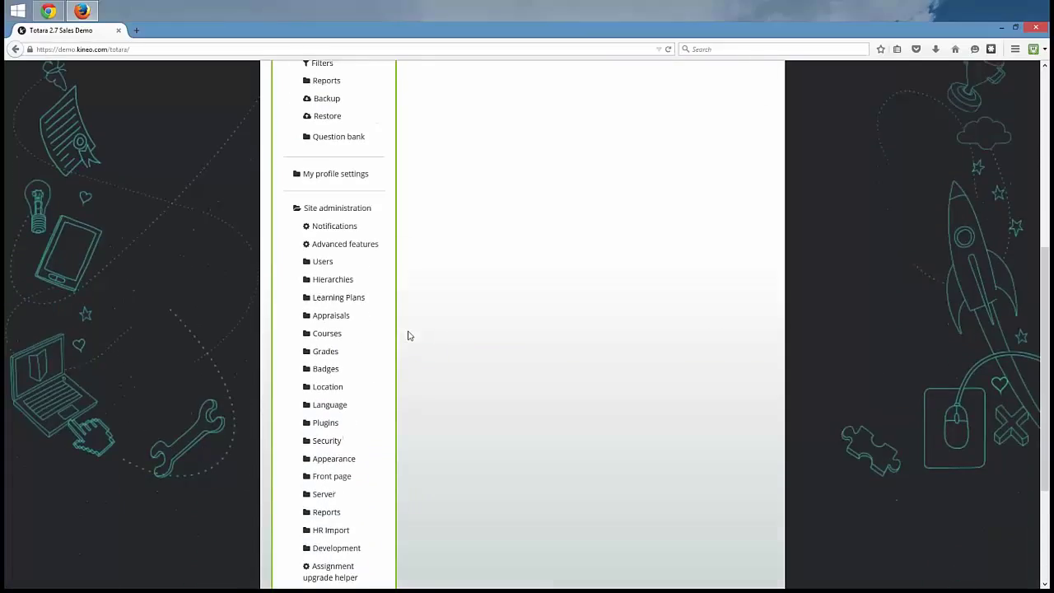
scroll(407, 335, "down", 1)
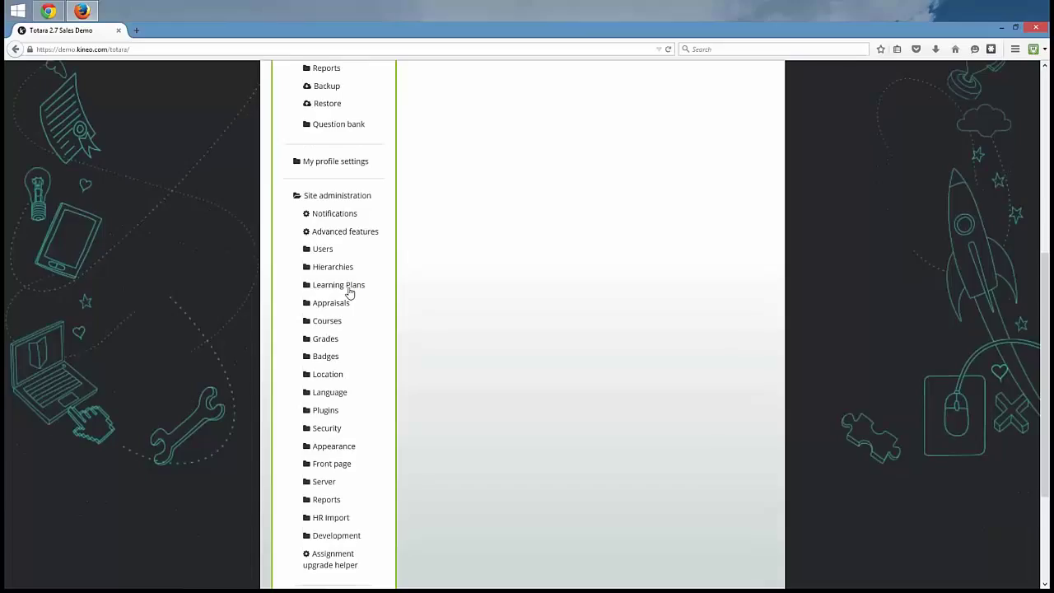
left_click(349, 288)
left_click(338, 311)
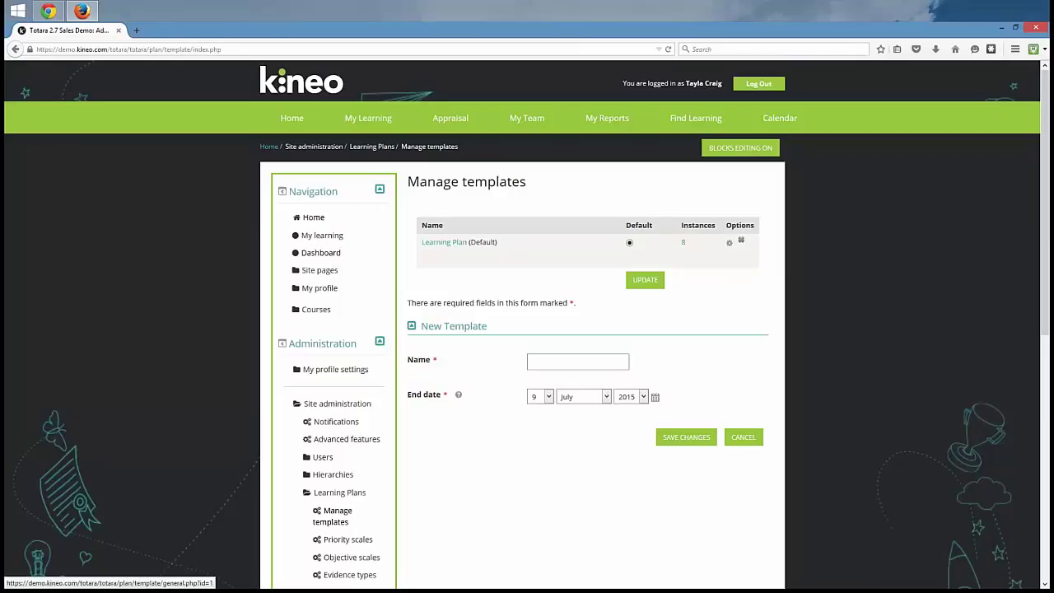
Step: Edit the Learning Plan template and view its Courses, Competencies, Objectives and Programs components
left_click(738, 244)
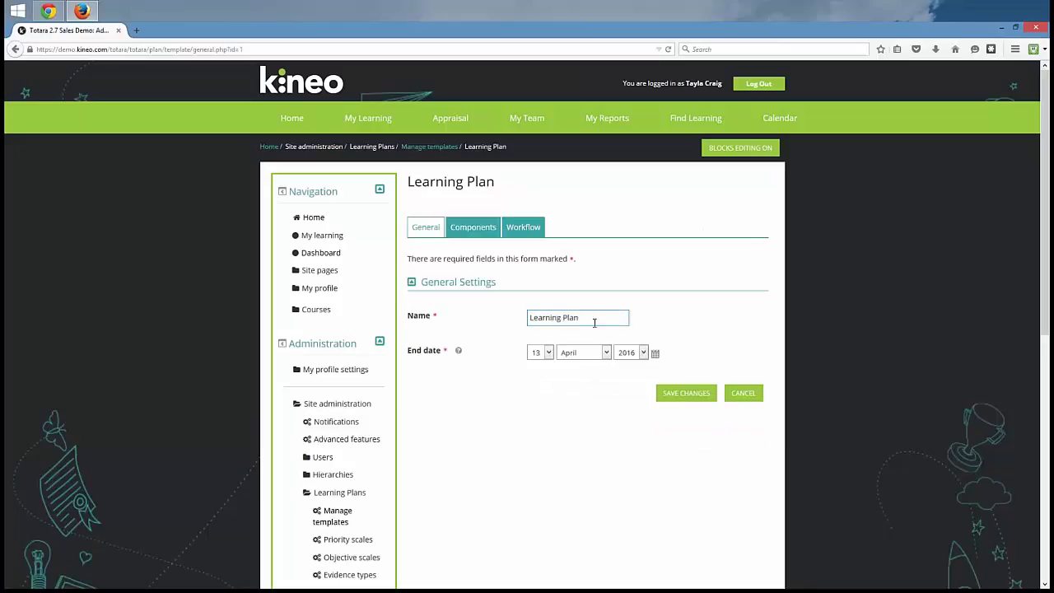
left_click_drag(585, 317, 464, 336)
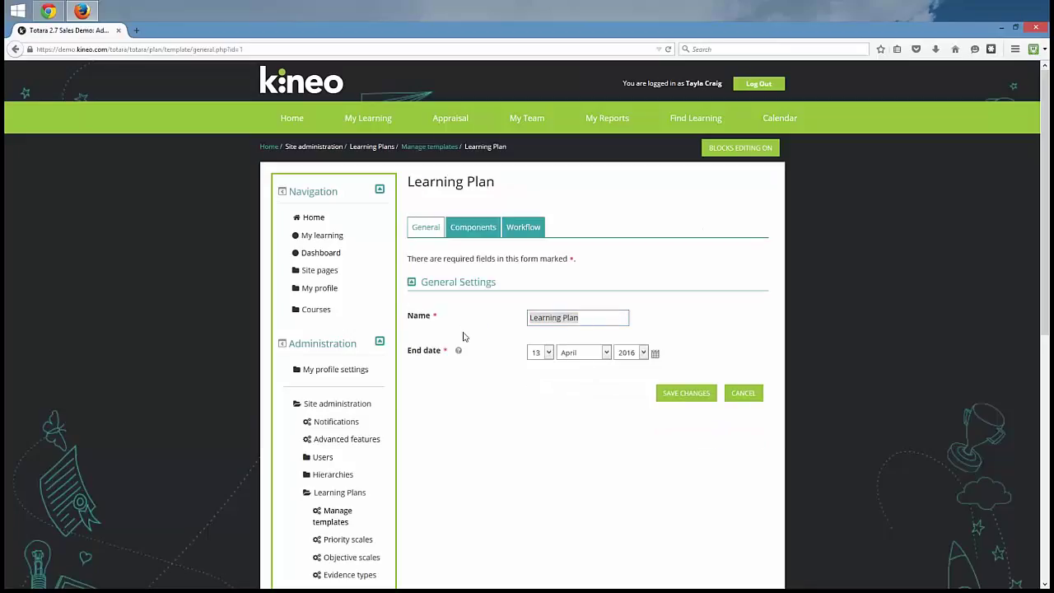
left_click(484, 233)
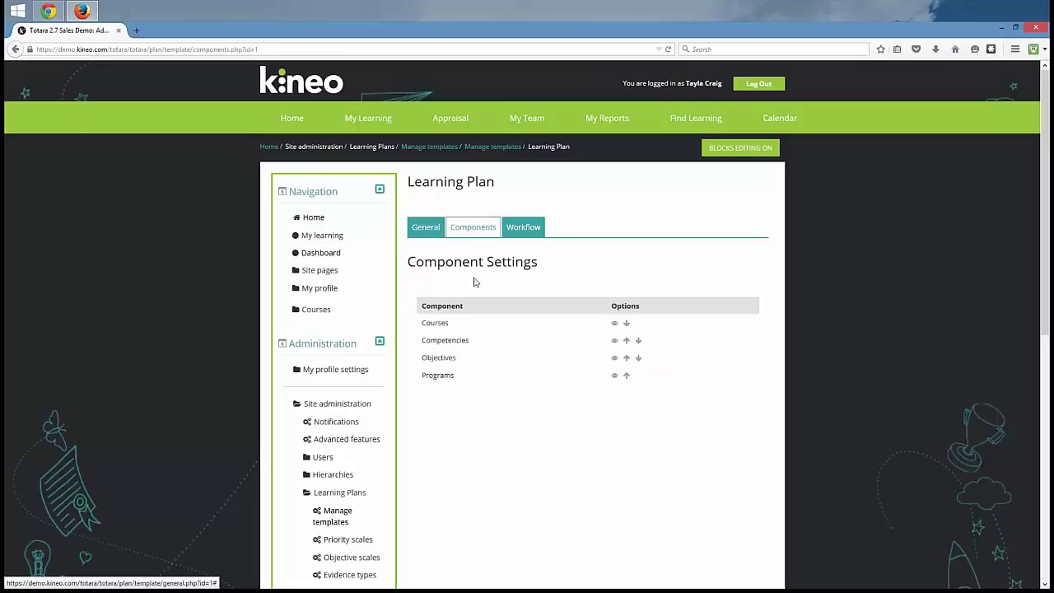
scroll(475, 283, "down", 1)
scroll(474, 283, "down", 2)
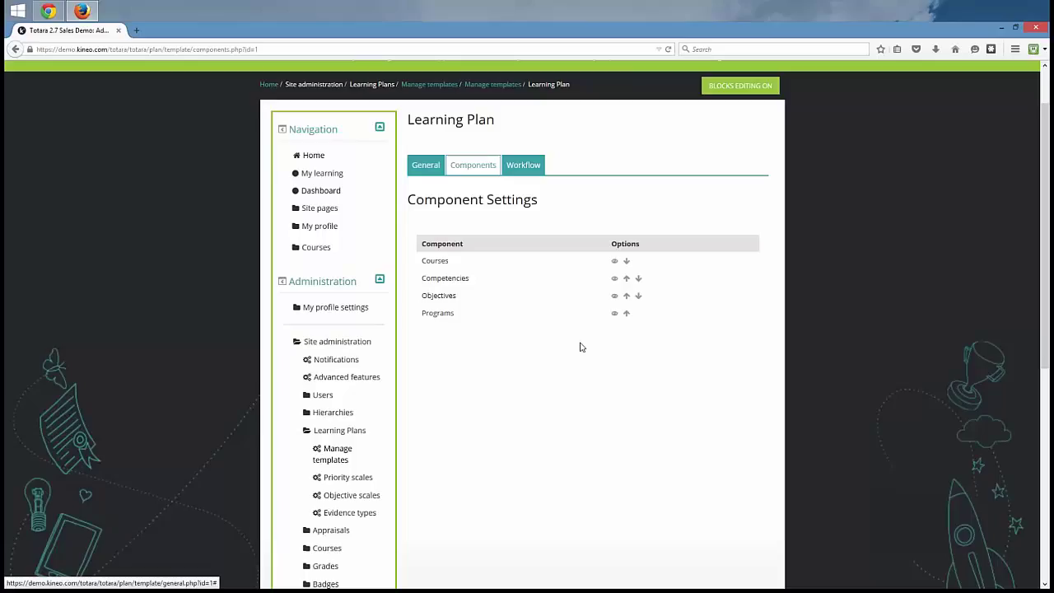
Step: Show the Learning Plan template's Workflow settings, where Basic workflow is currently selected
left_click(532, 168)
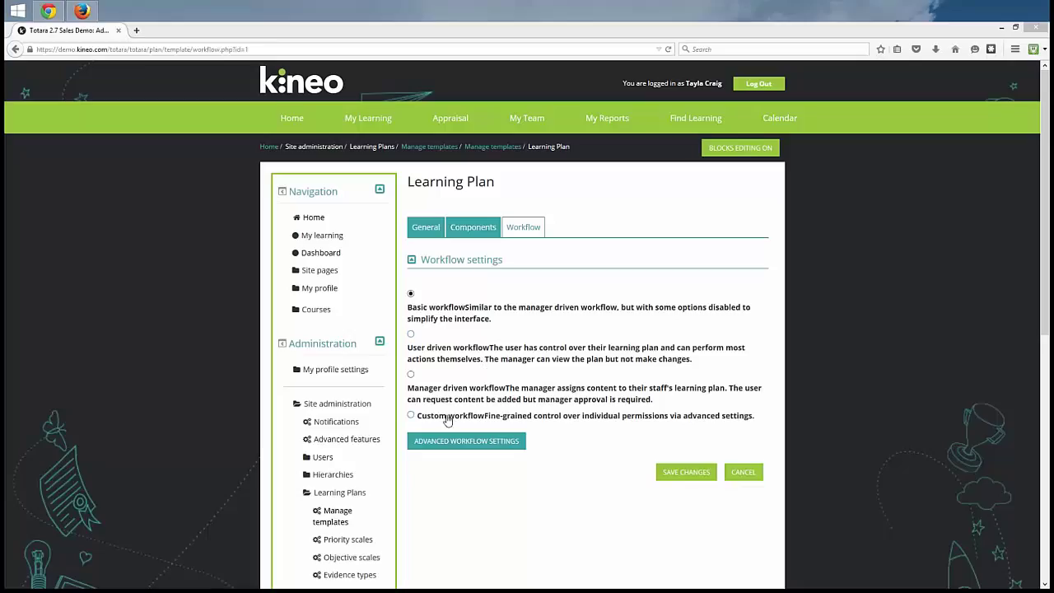
Step: Switch the Learning Plan template from Basic workflow to Custom workflow
left_click(494, 420)
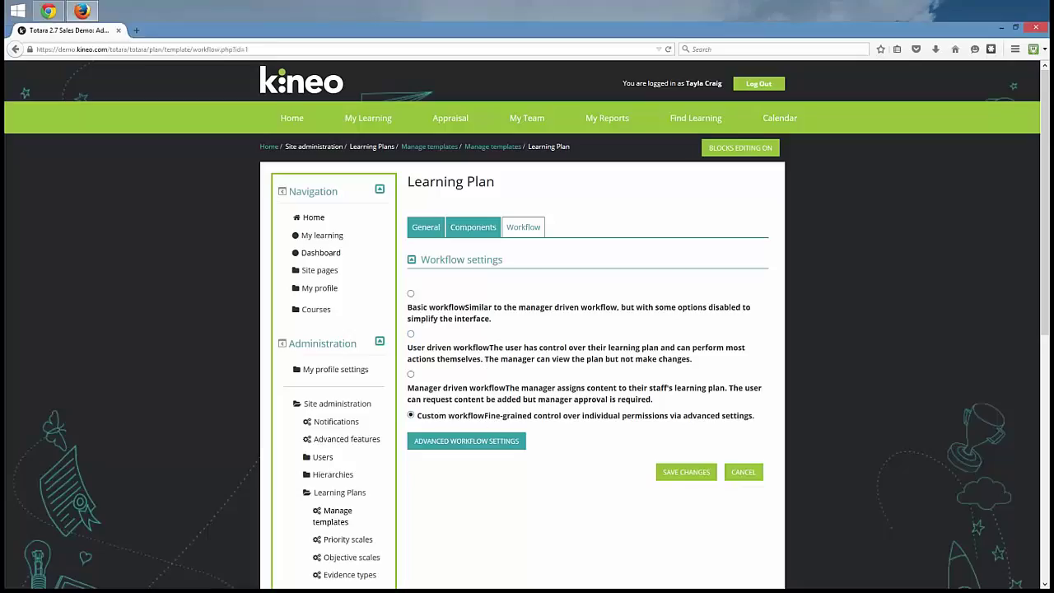